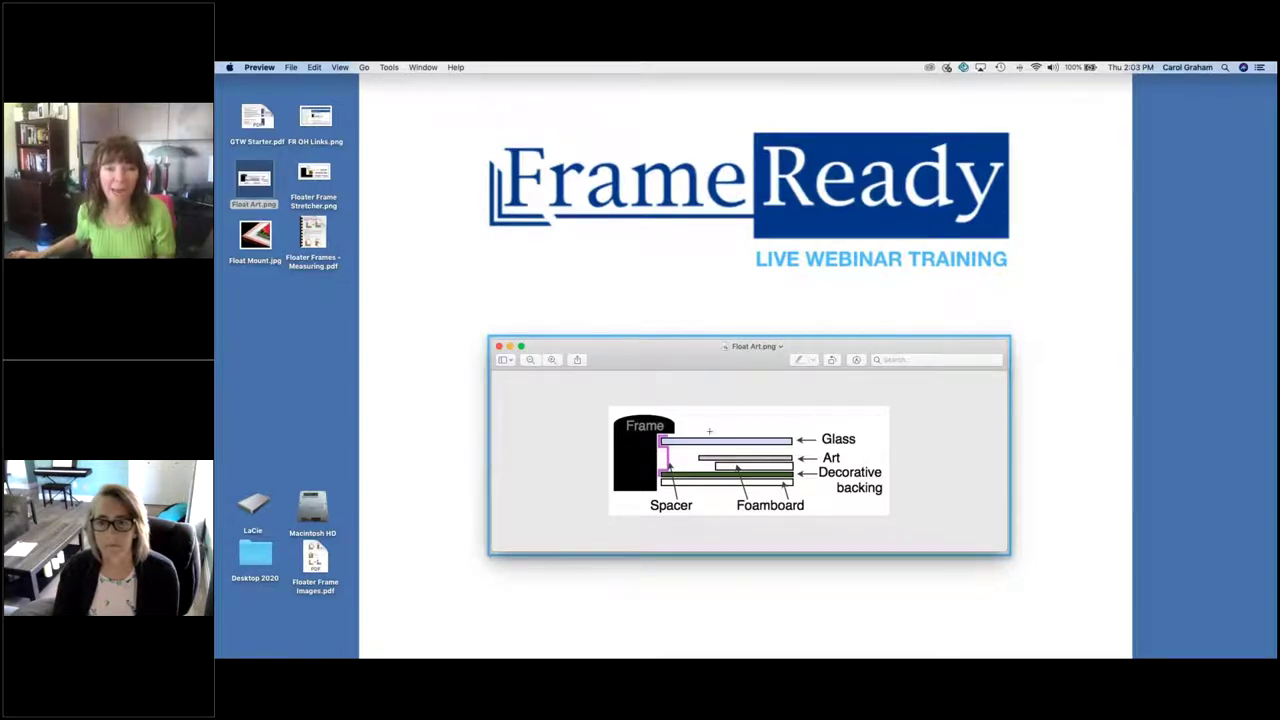
Step: Close the Float Art diagram, view and close the Float Mount photo, then return to FrameReady
left_click(499, 346)
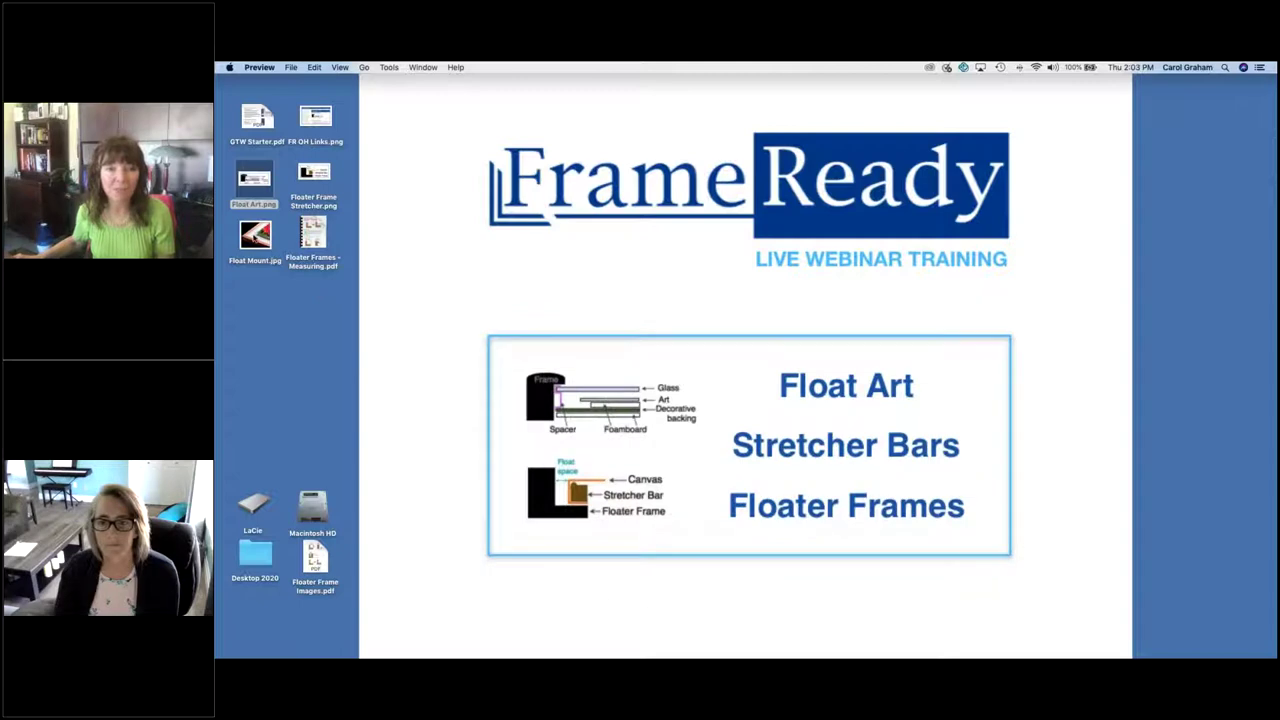
double_click(255, 235)
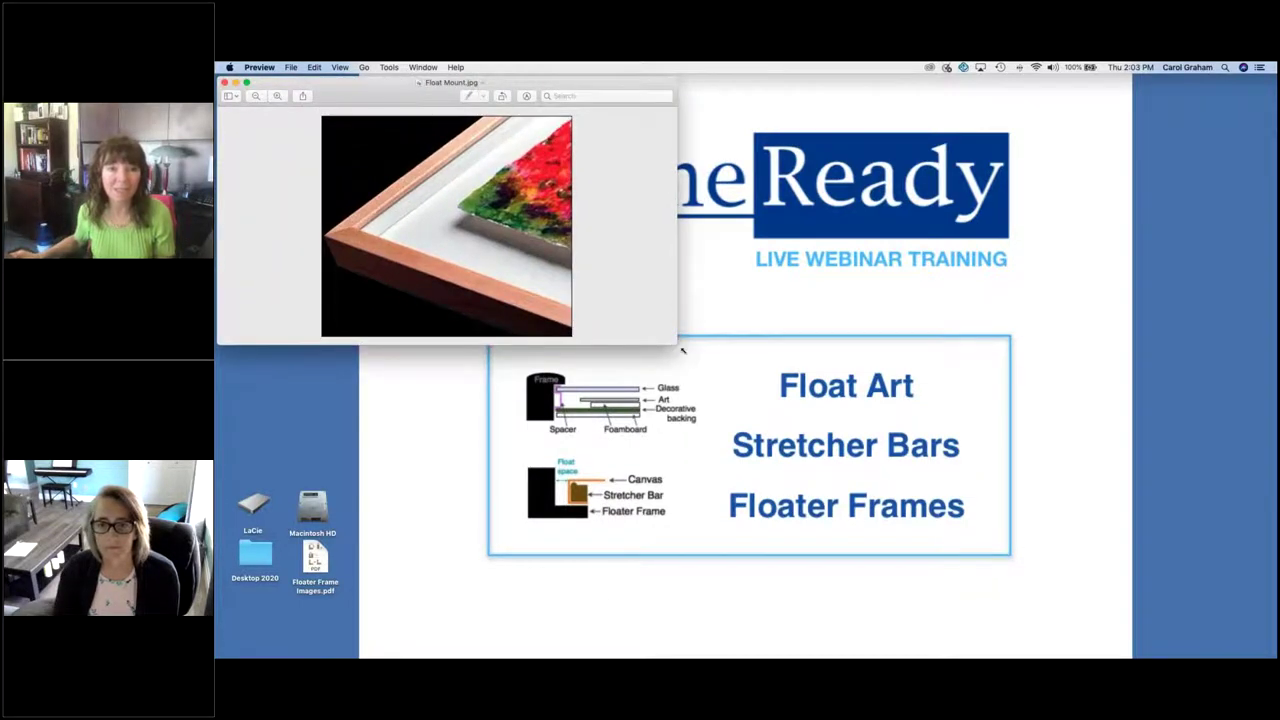
left_click_drag(361, 97, 645, 177)
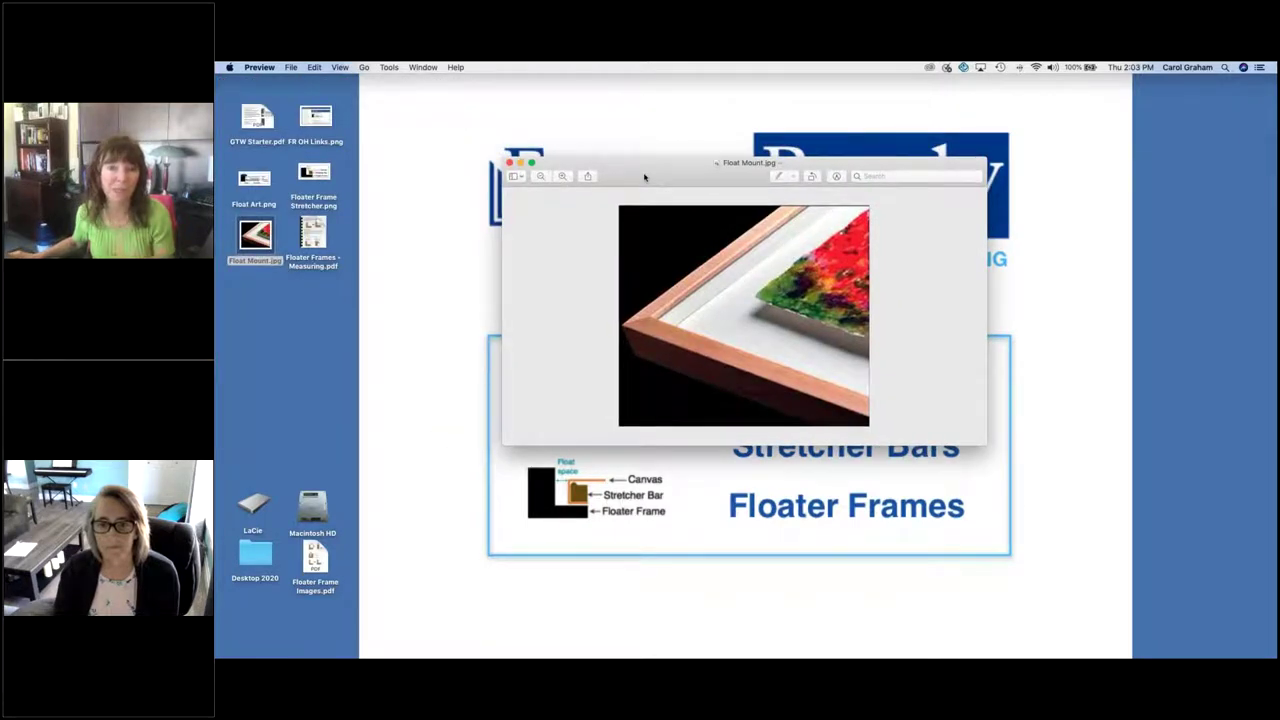
left_click(510, 163)
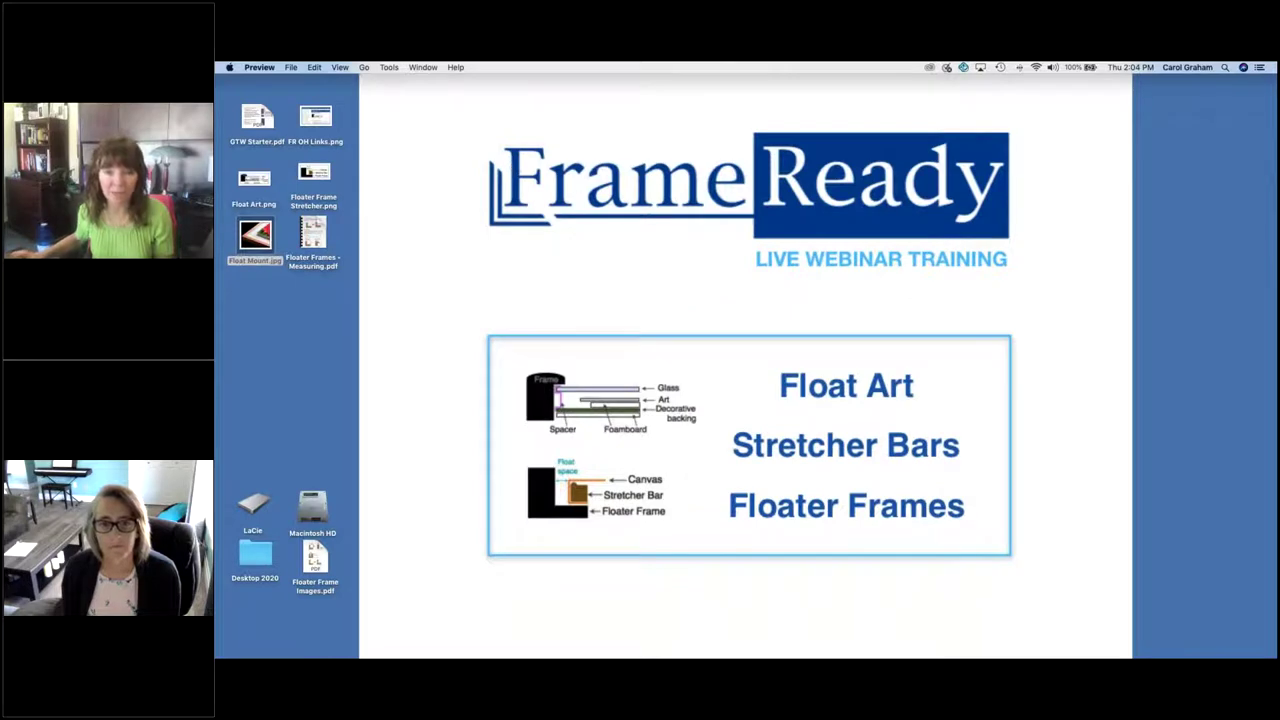
left_click(626, 640)
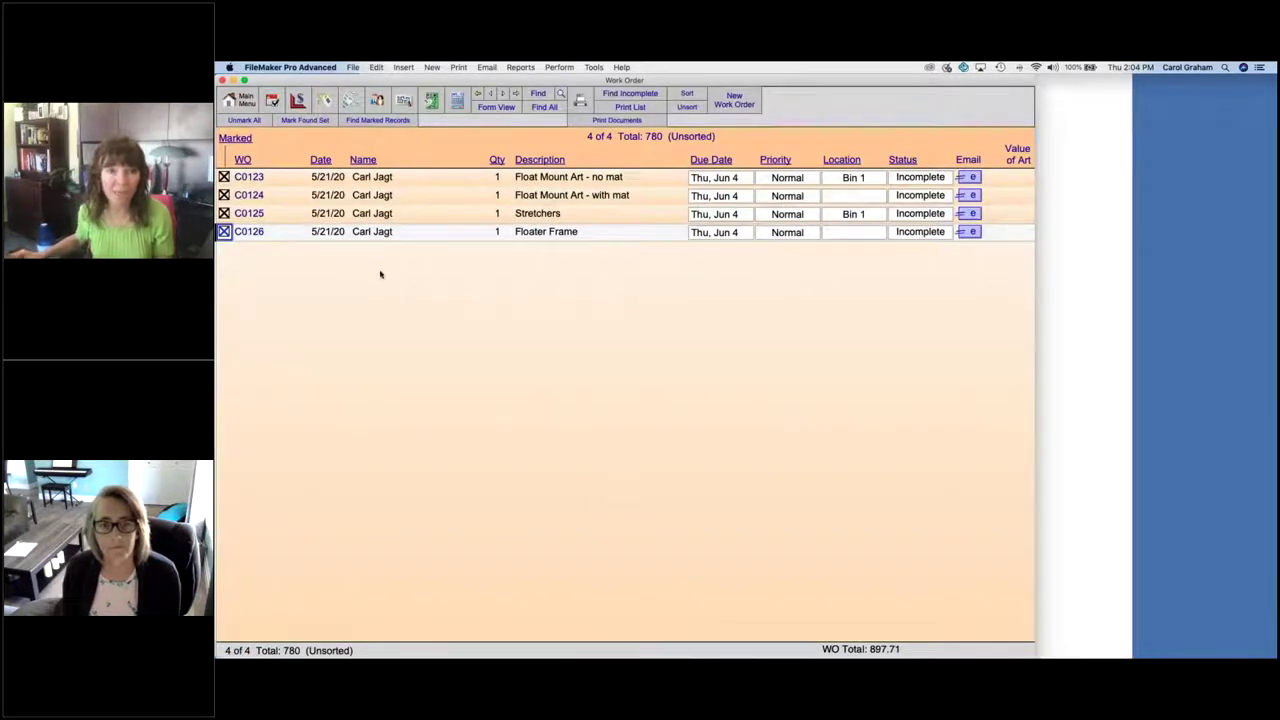
Step: Return through the Main Menu to the incomplete work order list and open work order C0123
left_click(241, 101)
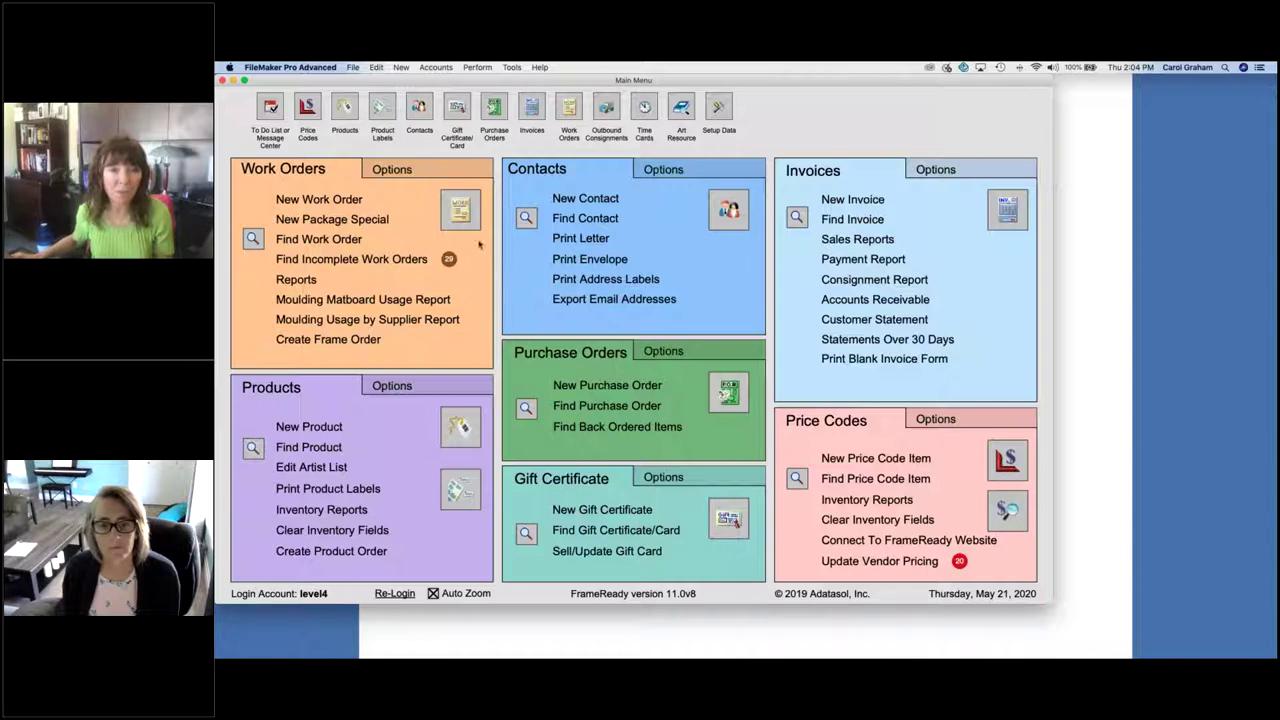
left_click(461, 211)
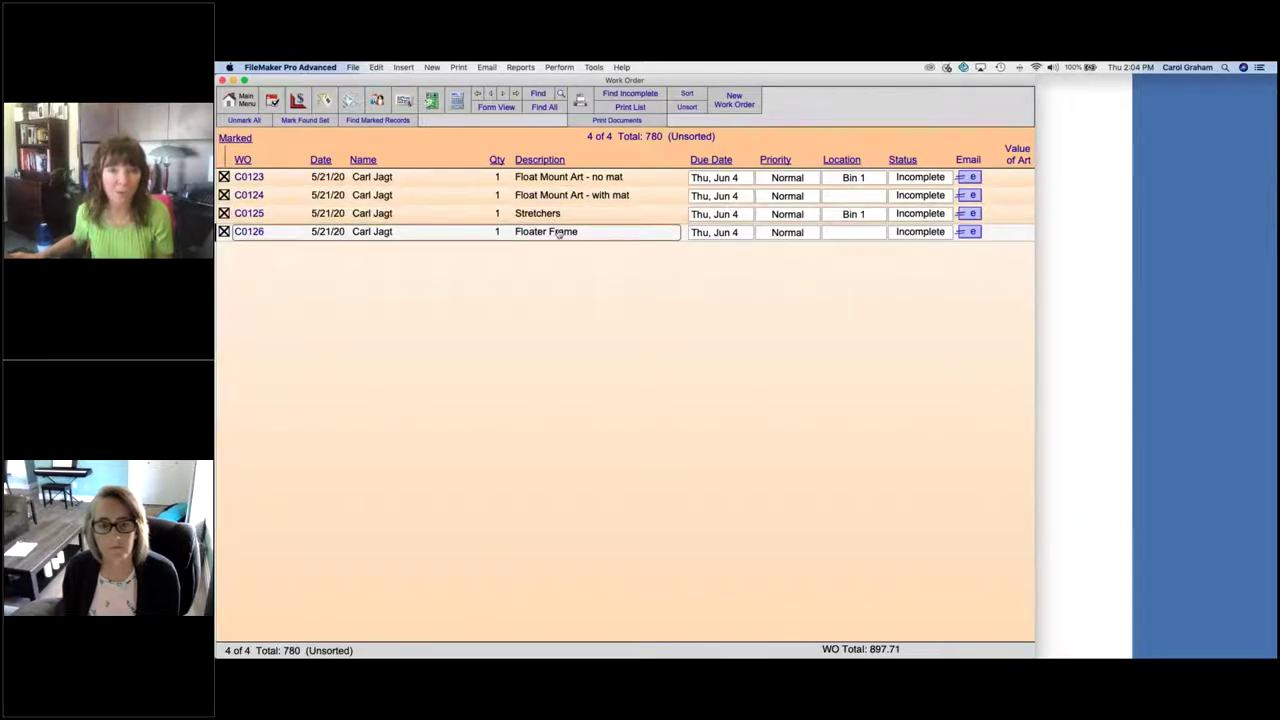
left_click(632, 178)
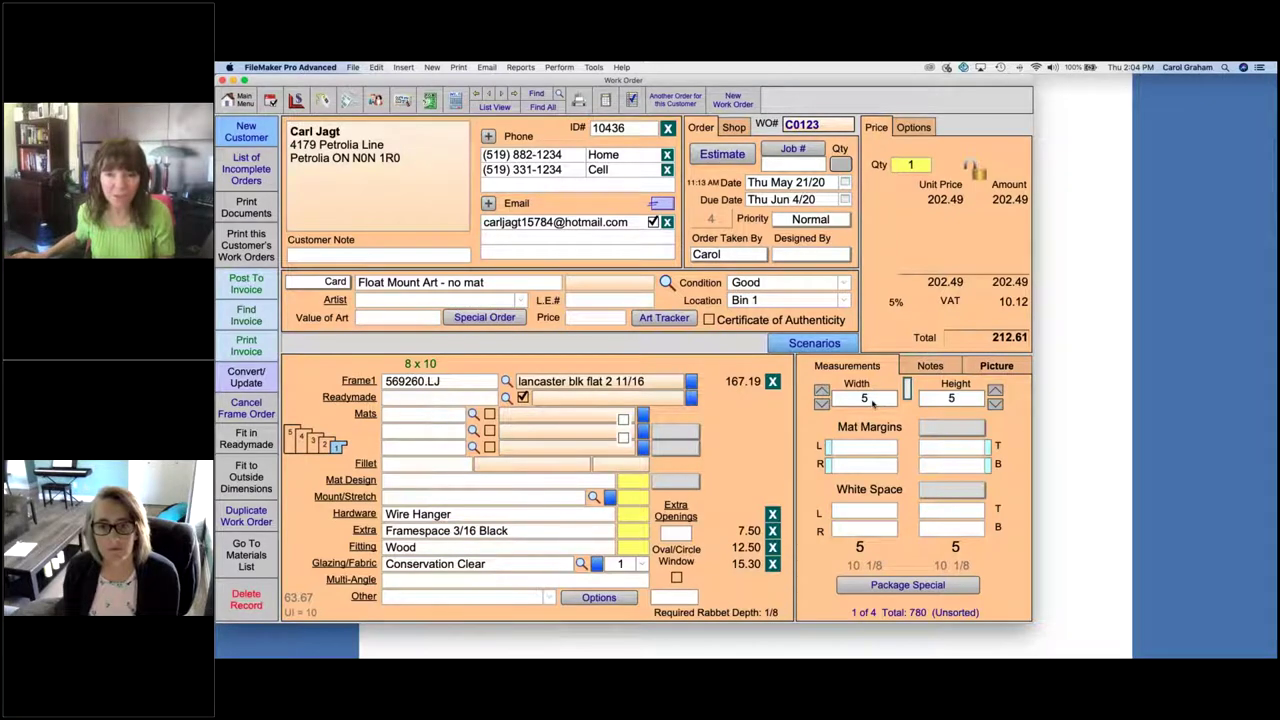
Step: Change the art width to 4 so it measures 4 x 5, checking the picture preview
left_click(875, 401)
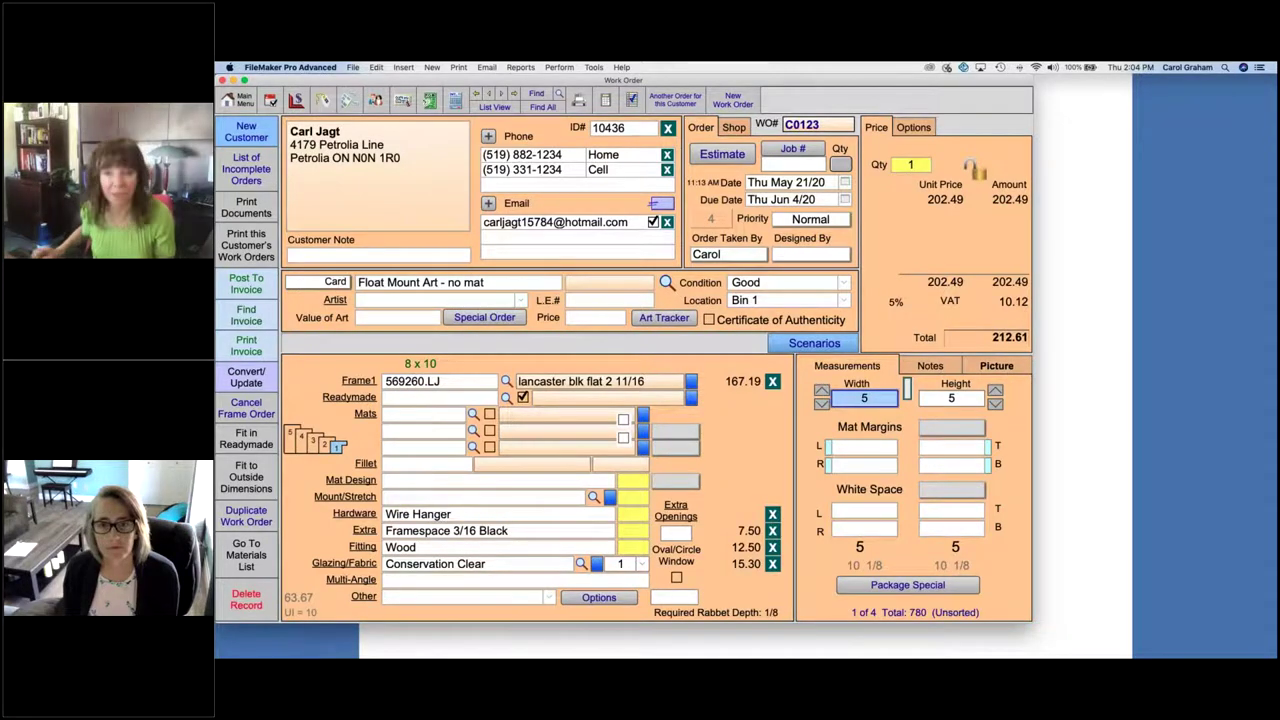
type("4")
key("Tab")
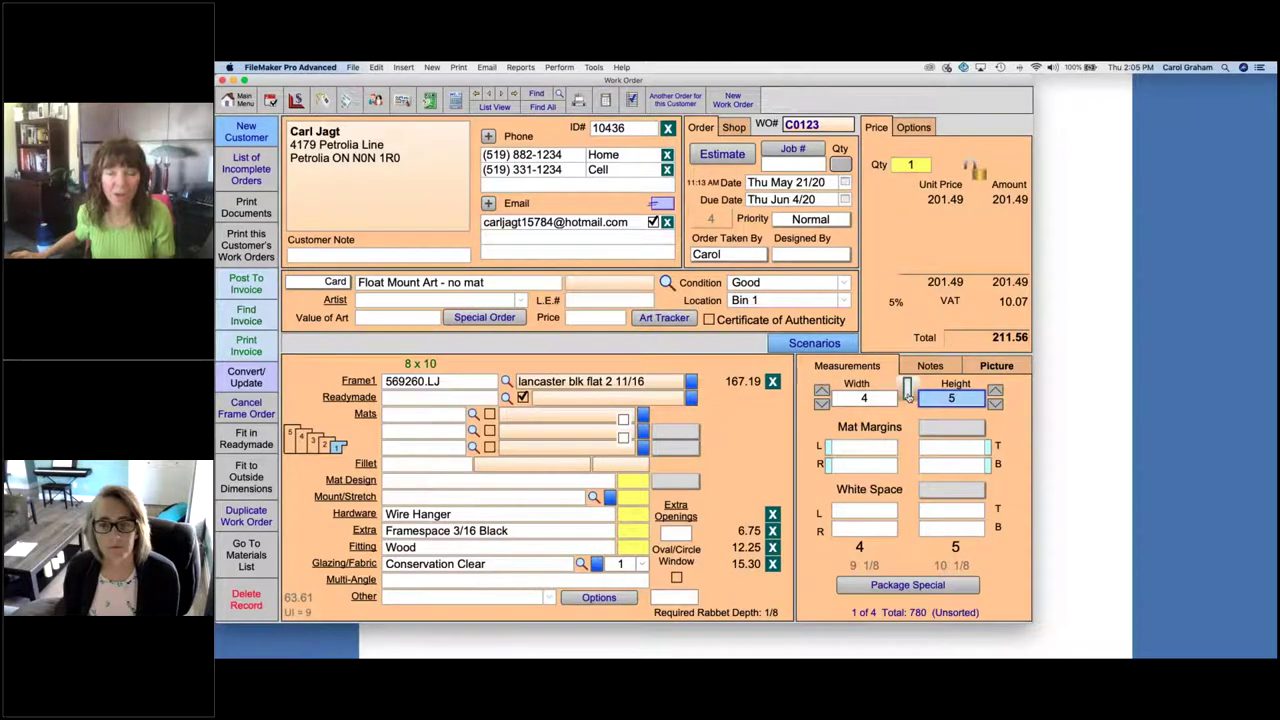
left_click(997, 366)
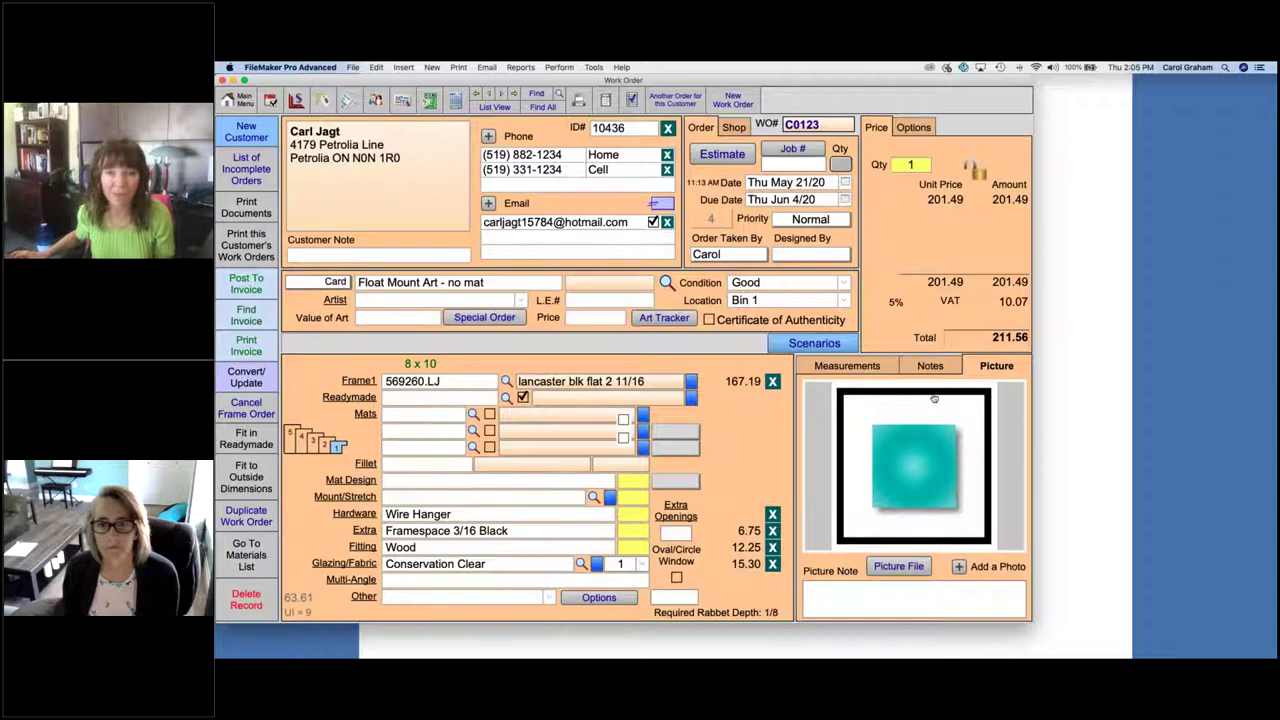
left_click(864, 370)
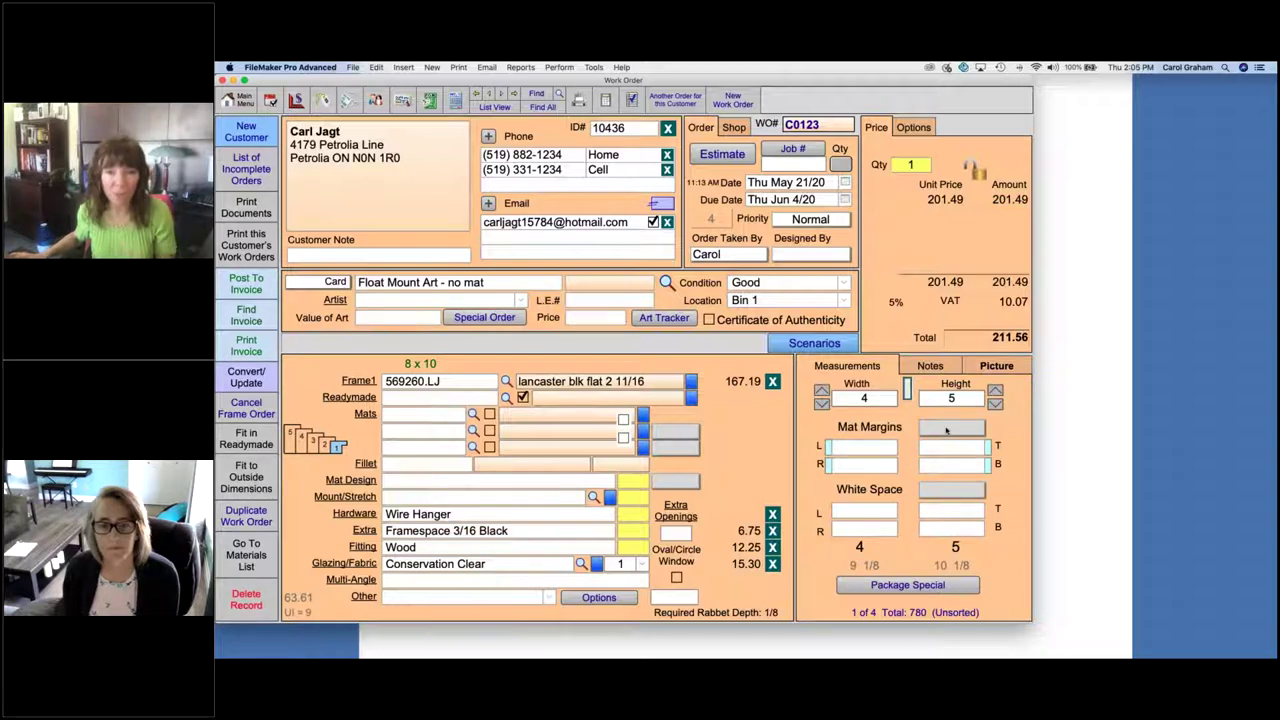
left_click(953, 491)
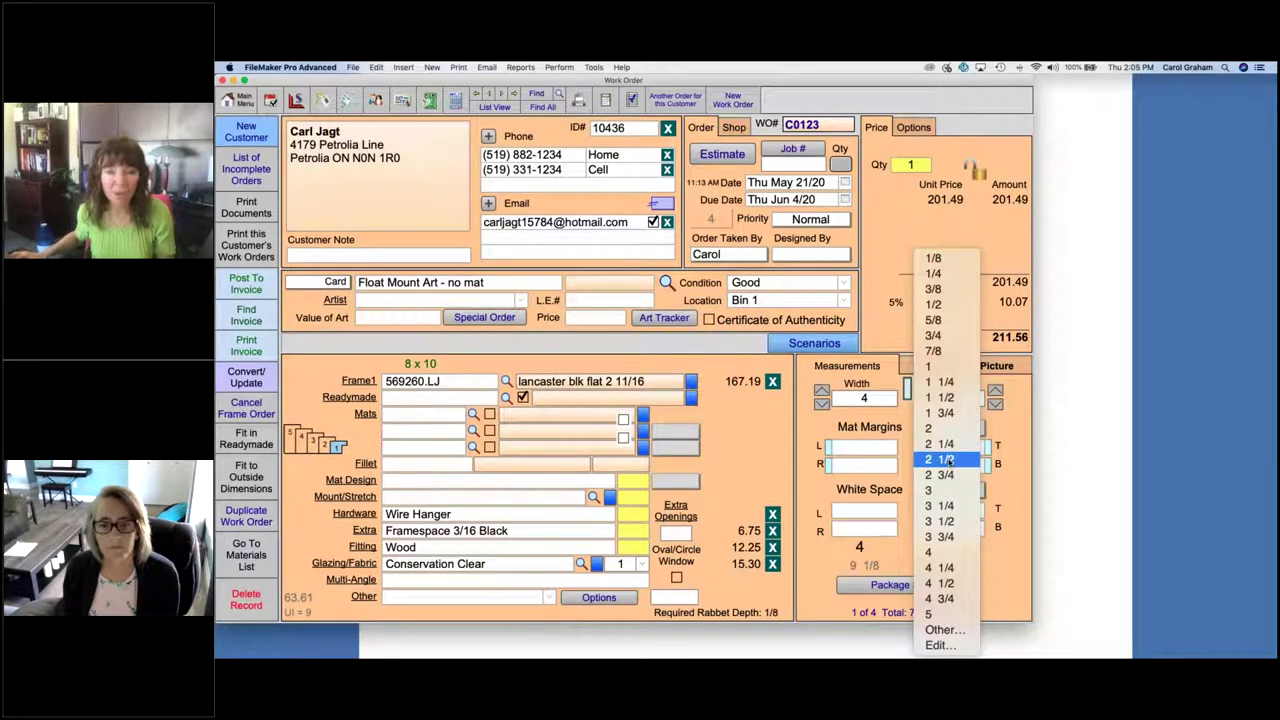
Step: Apply 2 1/2 white space to all four sides, bringing the total to 286.92
left_click(947, 459)
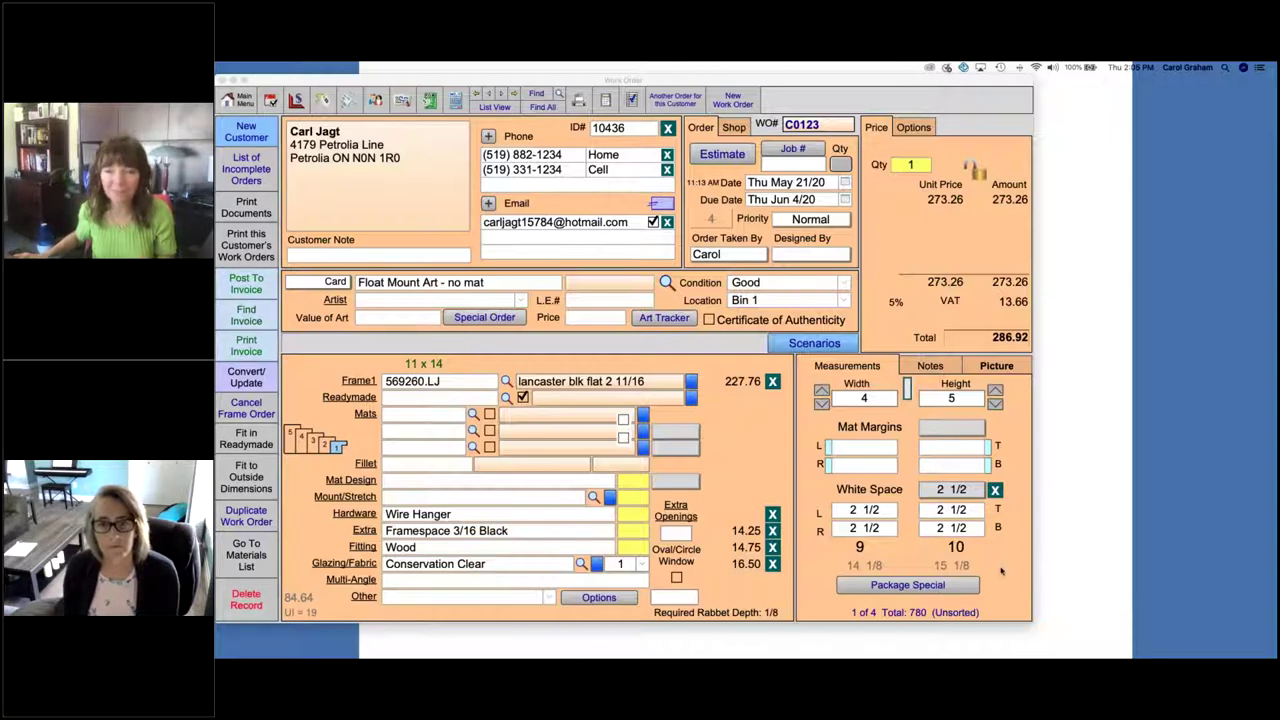
left_click(885, 548)
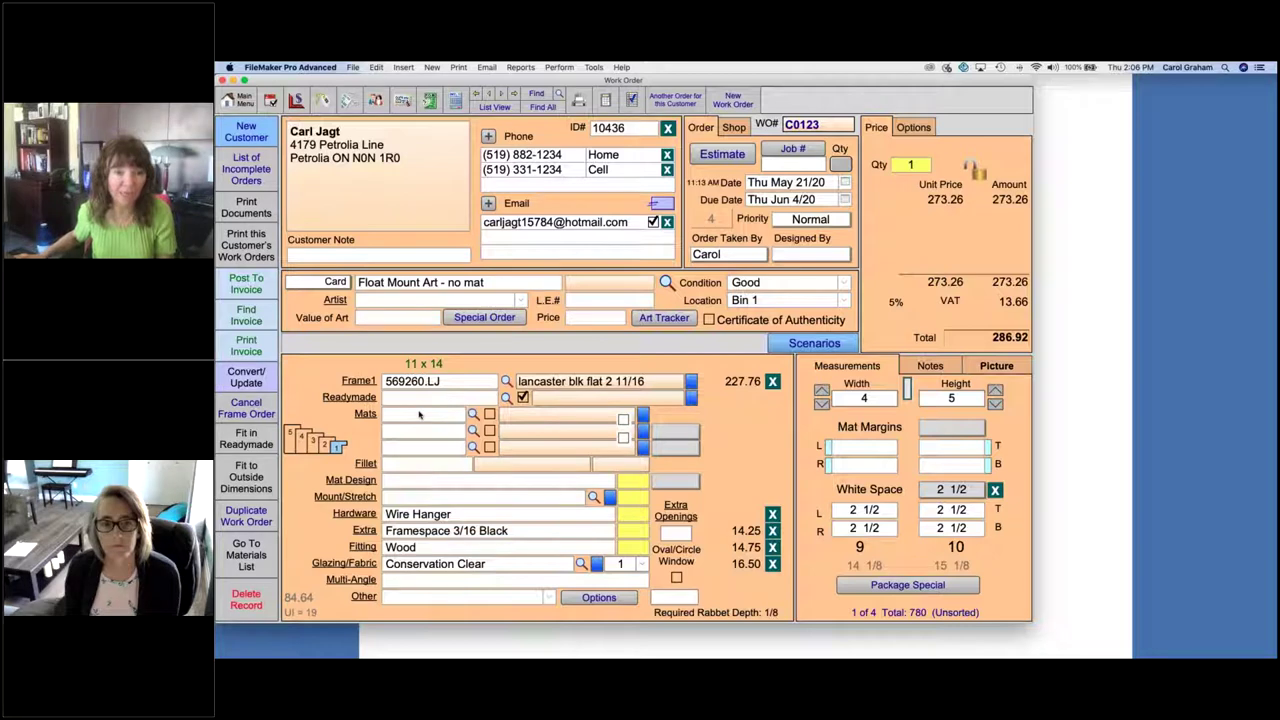
left_click(438, 483)
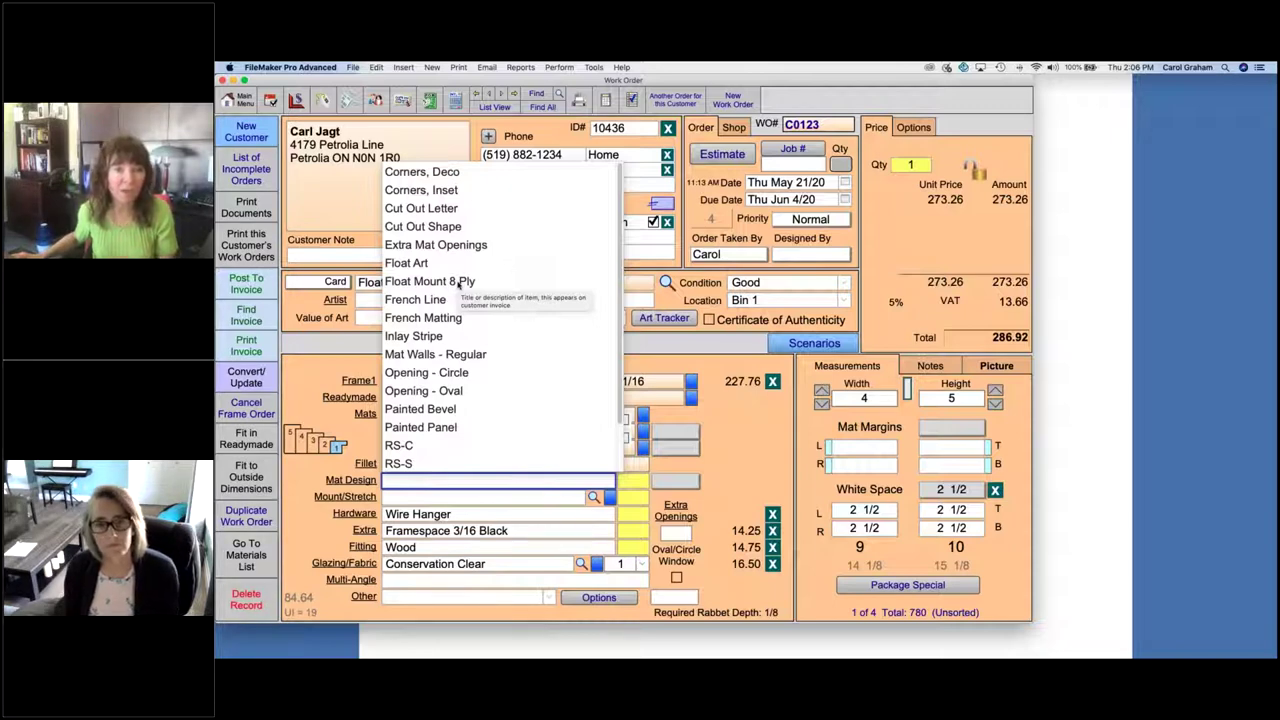
left_click(420, 263)
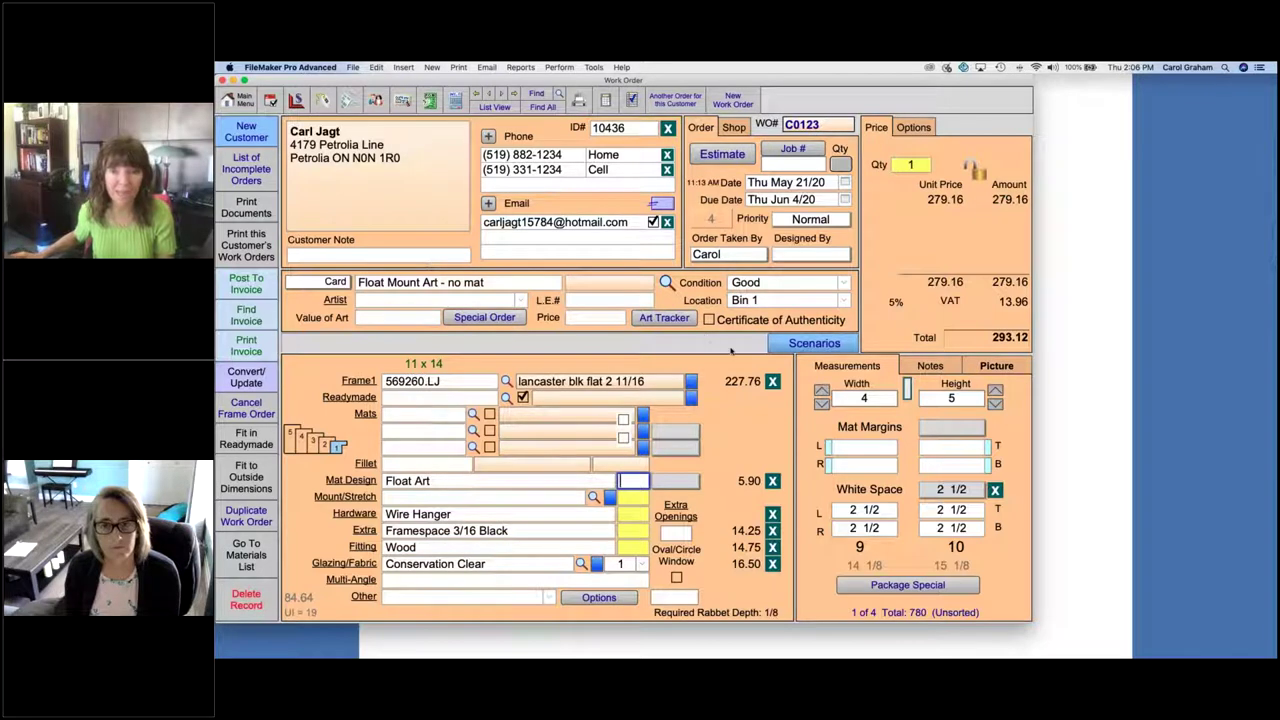
left_click(933, 367)
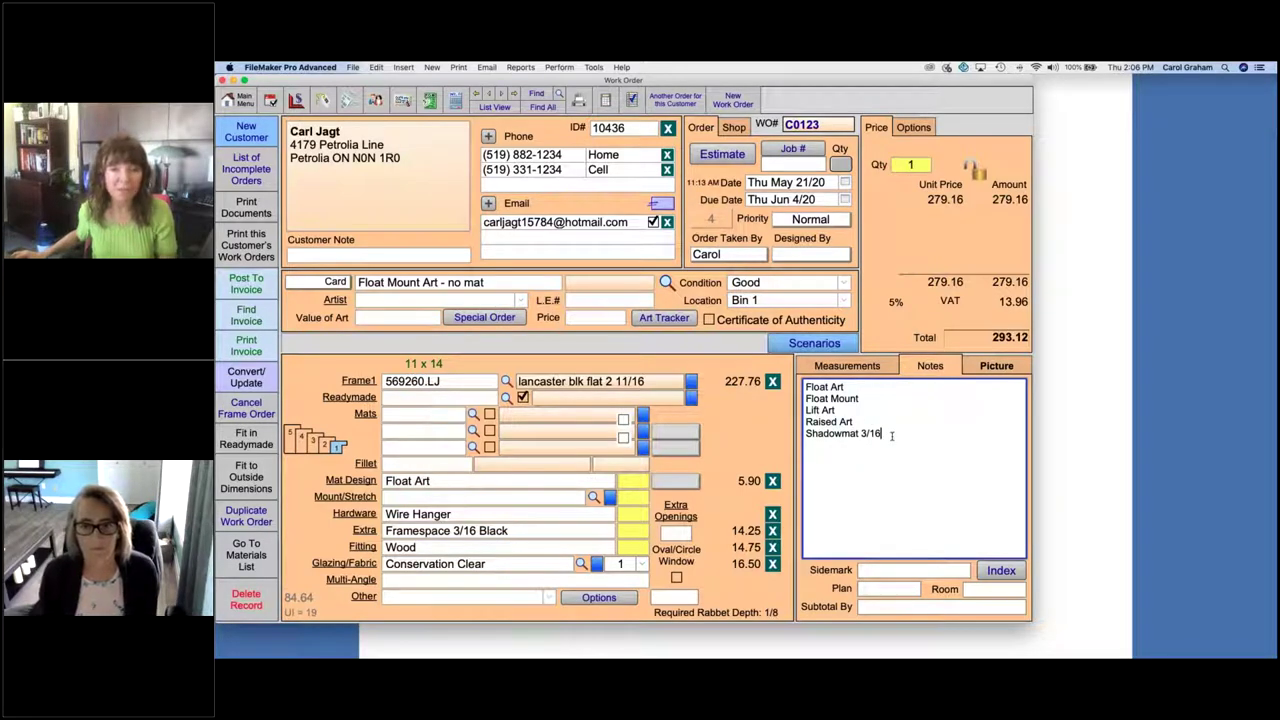
left_click(874, 366)
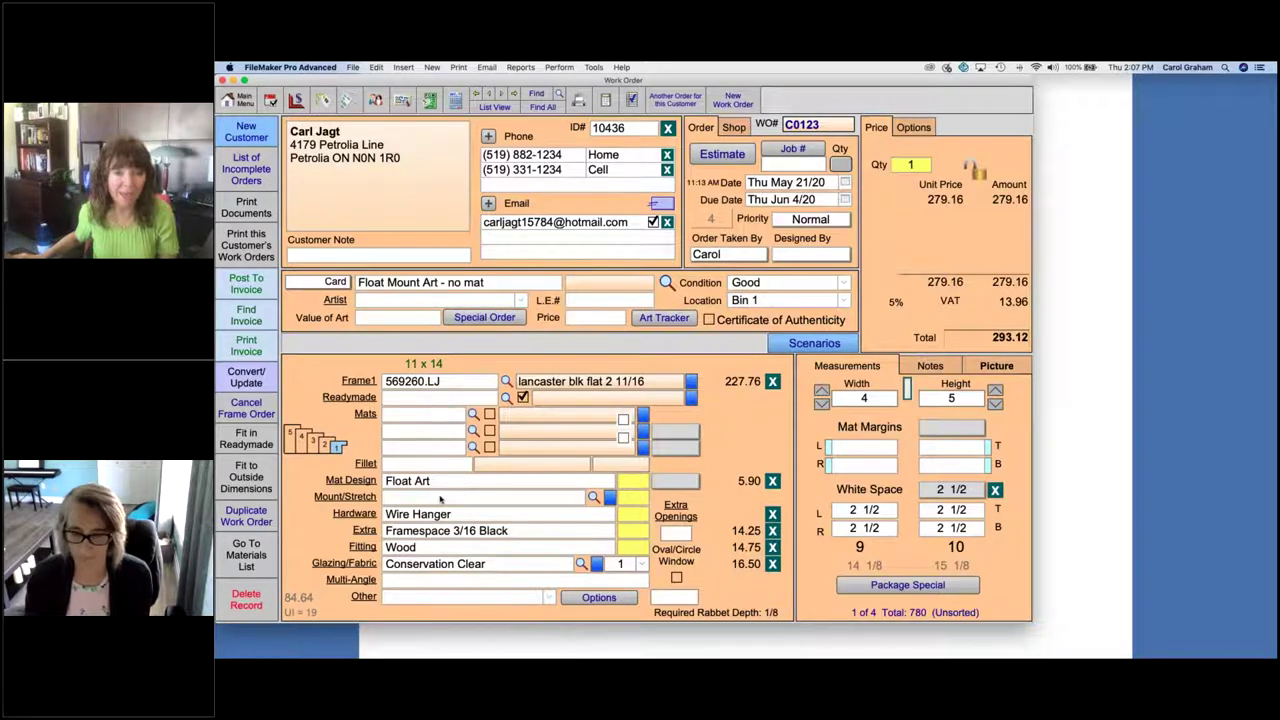
left_click(455, 497)
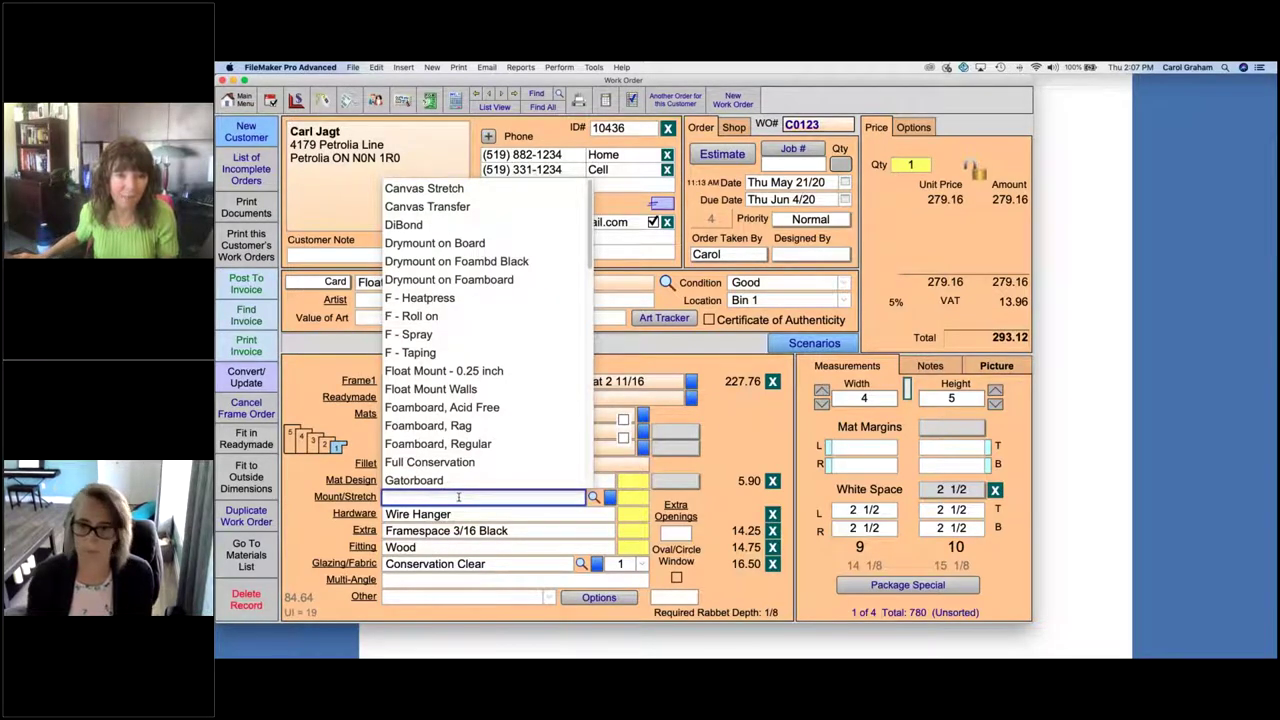
Step: Set the mounting to C1610, adding 23.11 to the order
key("Escape")
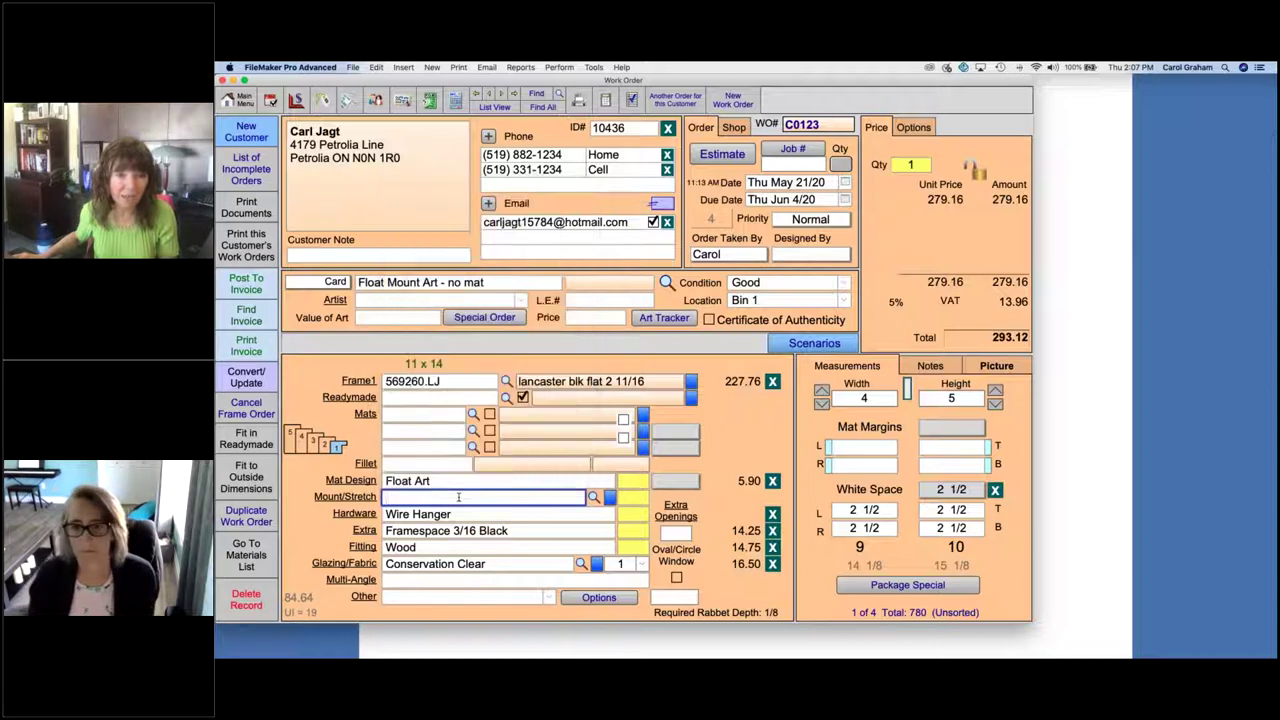
type("c1610")
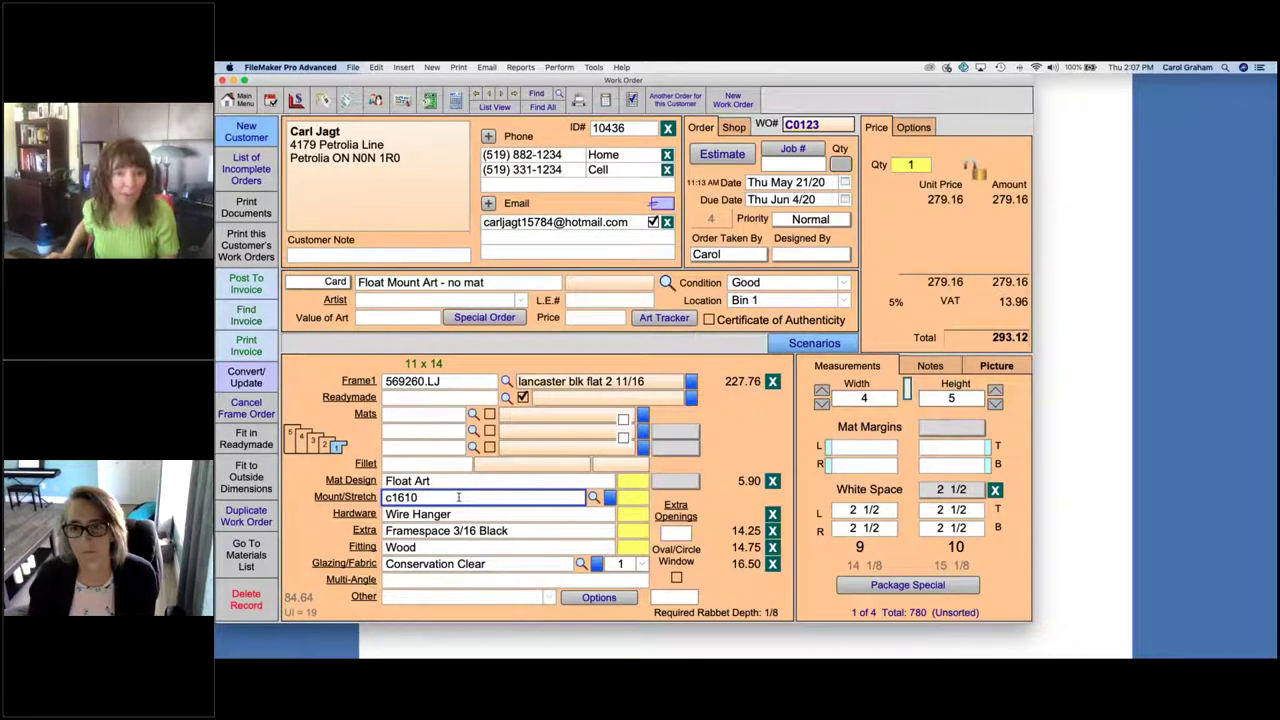
key("Return")
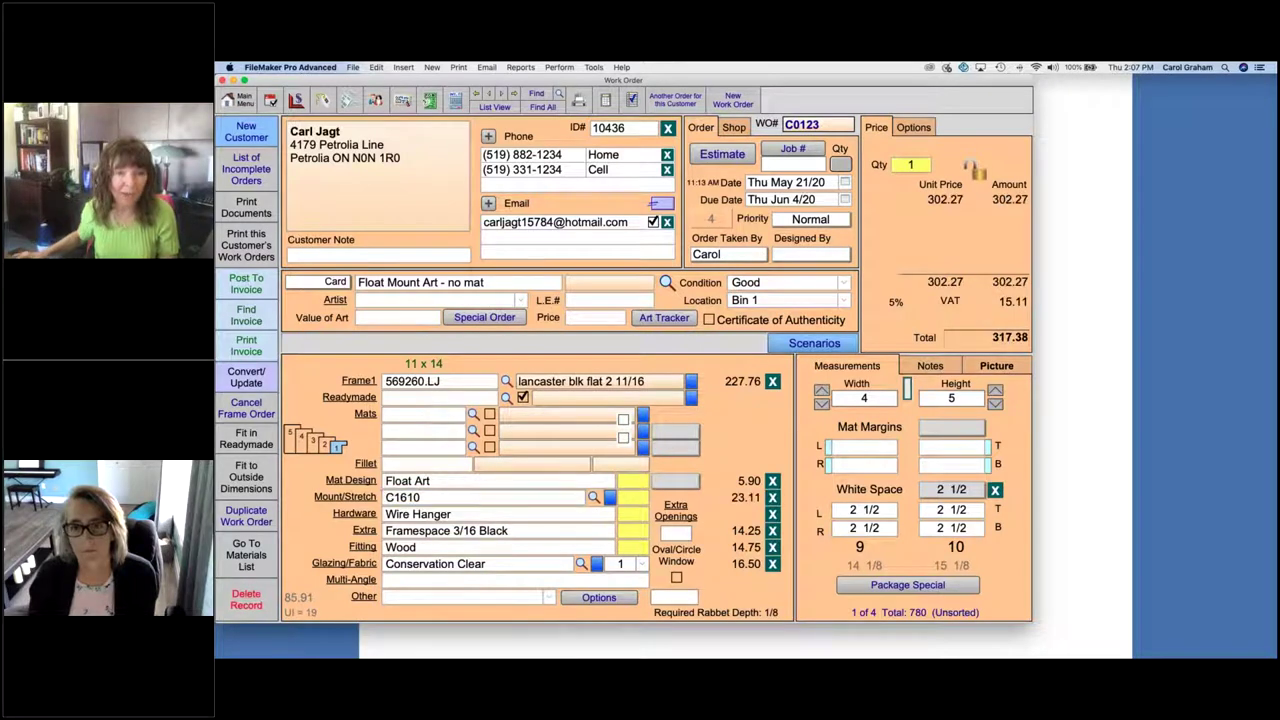
Step: Enter C1610 in the first mat row, then delete it so the order has no mat
left_click(418, 414)
type("C1610")
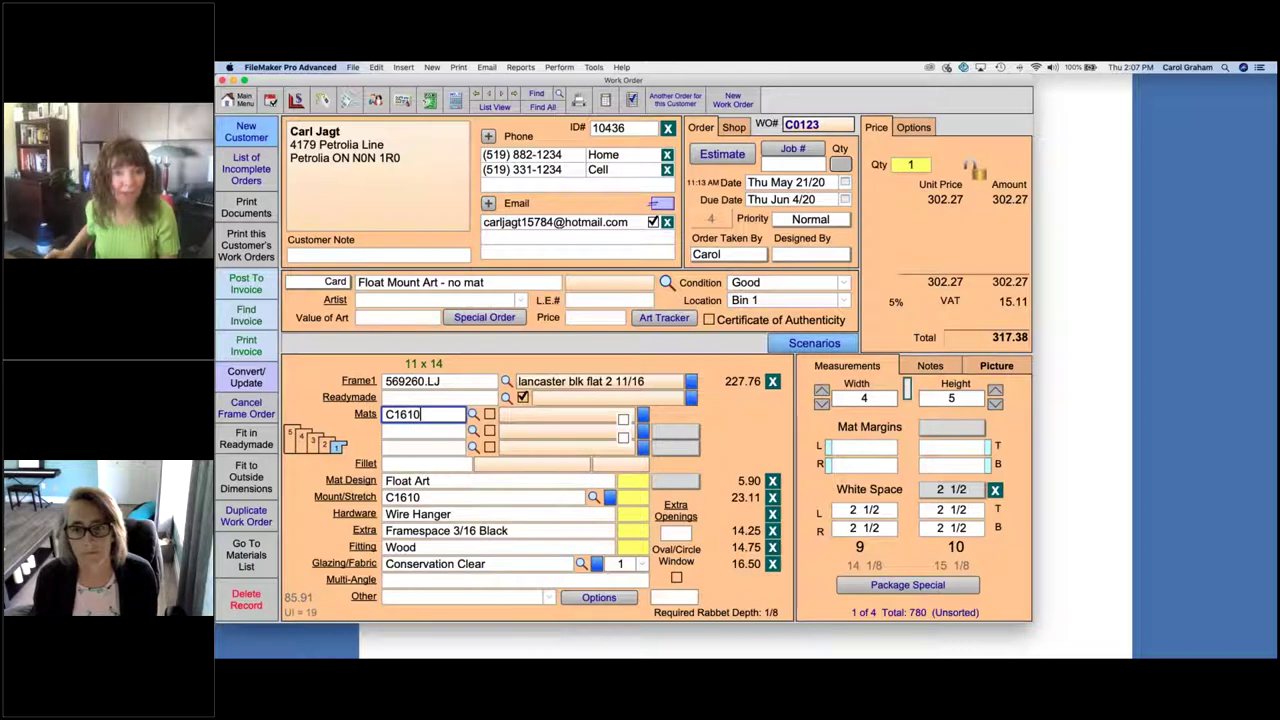
key("Return")
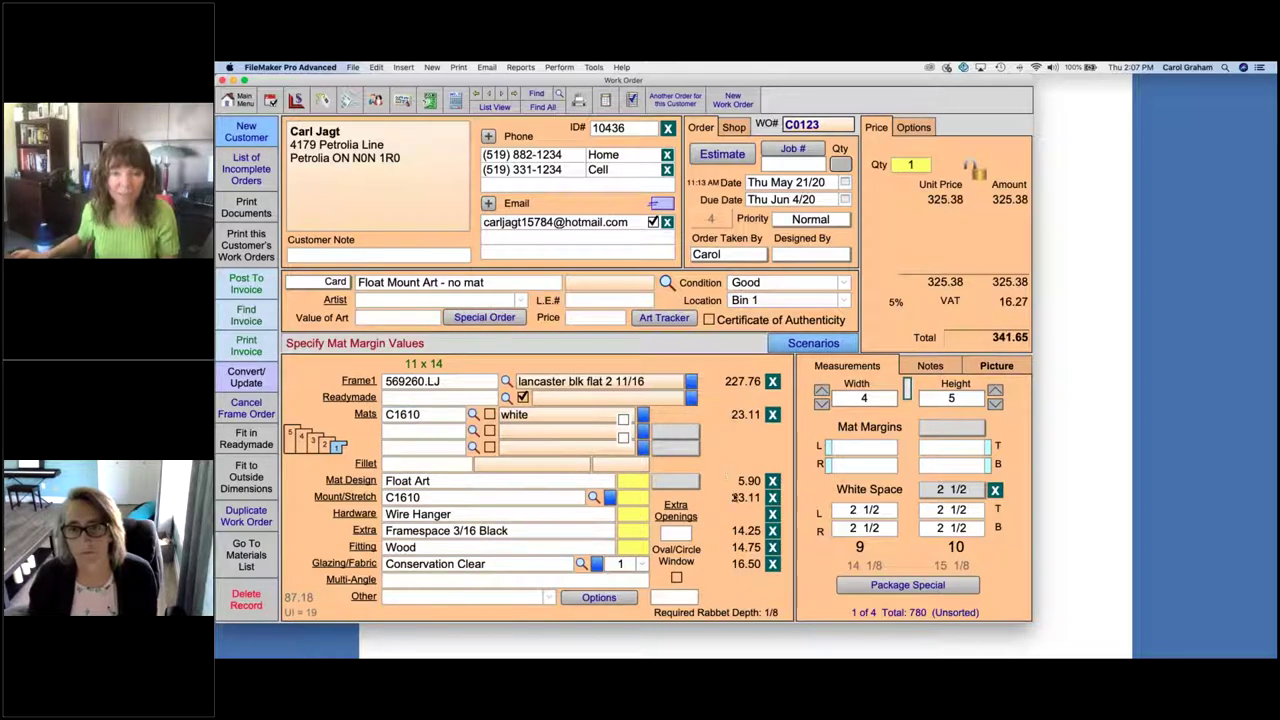
left_click(772, 414)
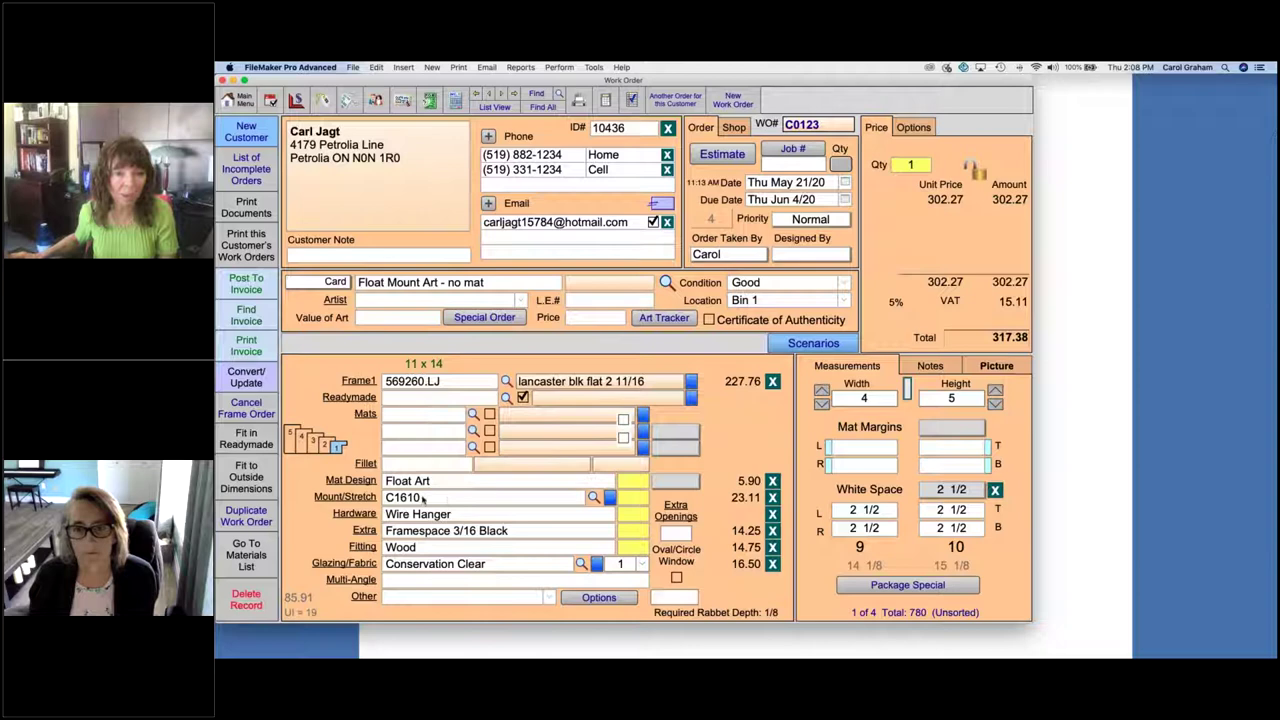
Step: Add Foamboard, Acid Free at 0.1875 thickness as the second mounting item, raising the total to 327.47
left_click(346, 497)
left_click(341, 226)
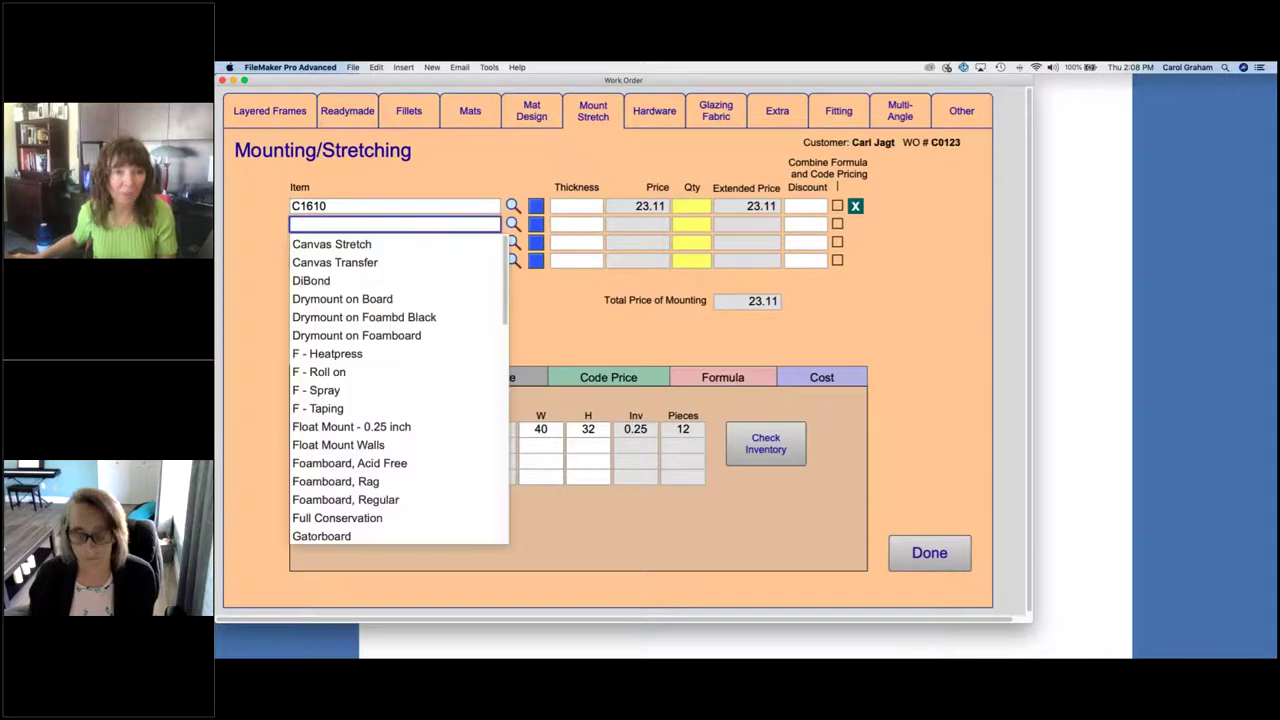
left_click(345, 465)
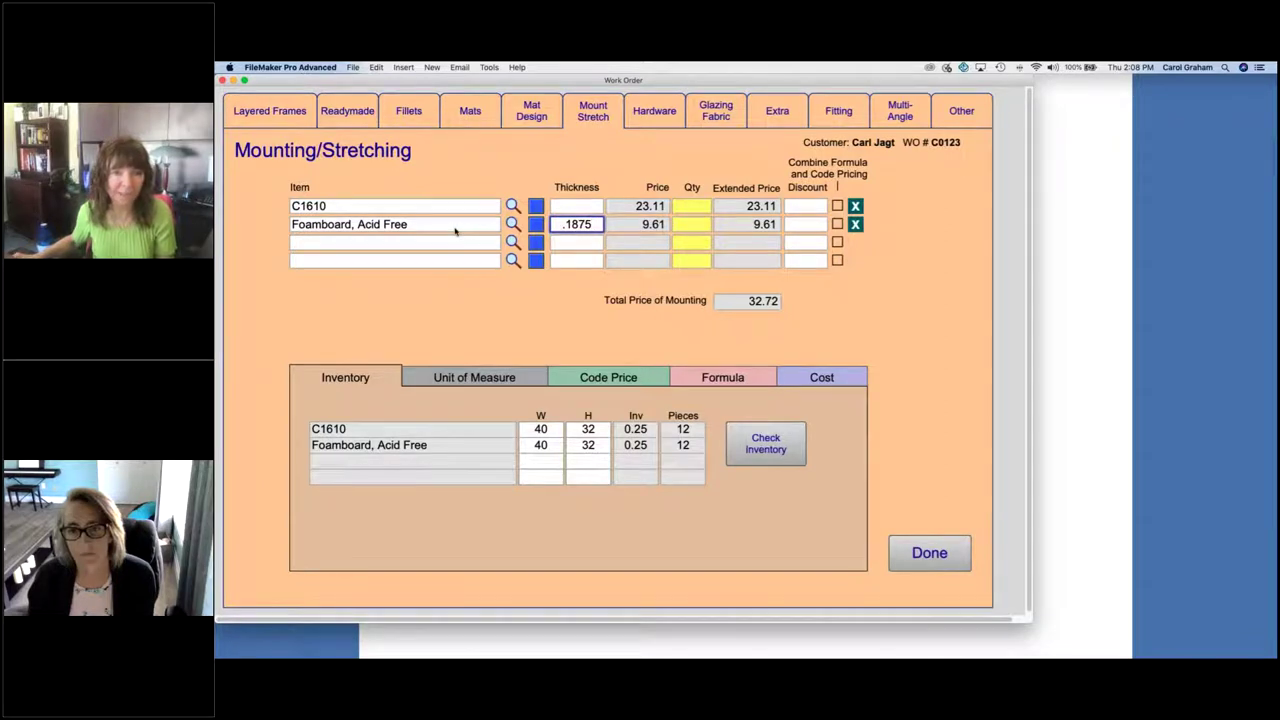
left_click(772, 326)
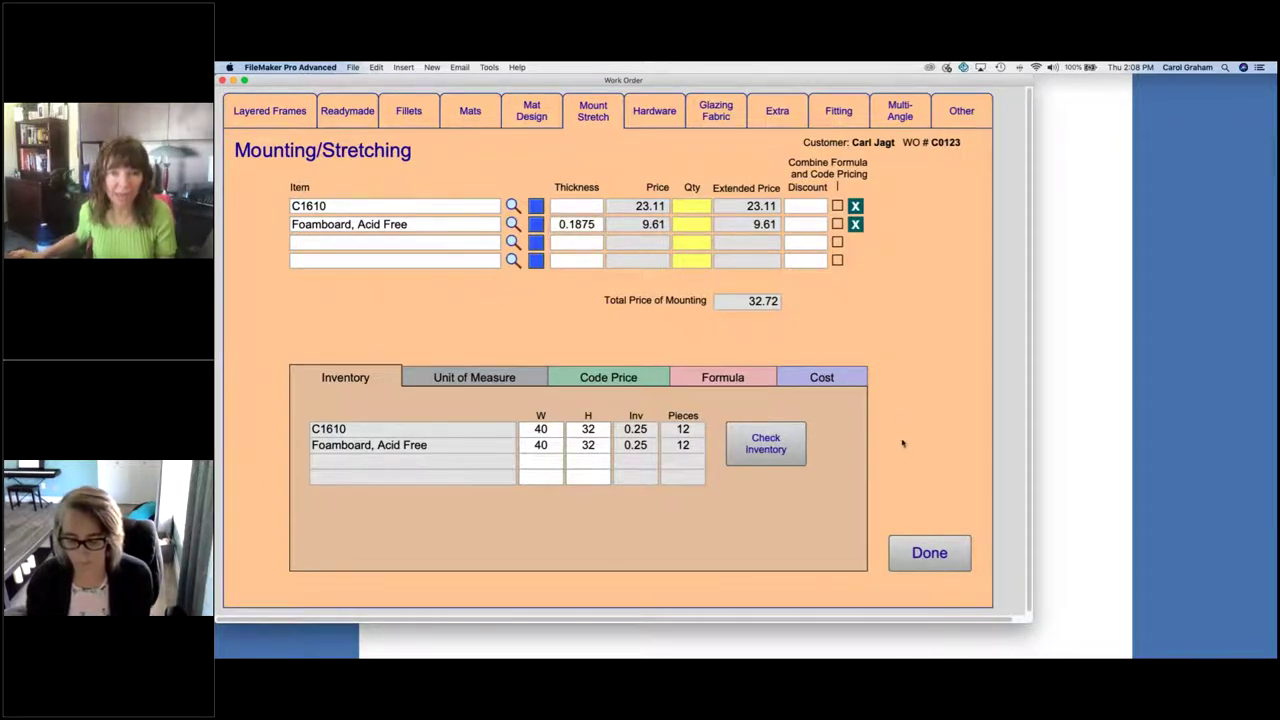
left_click(929, 553)
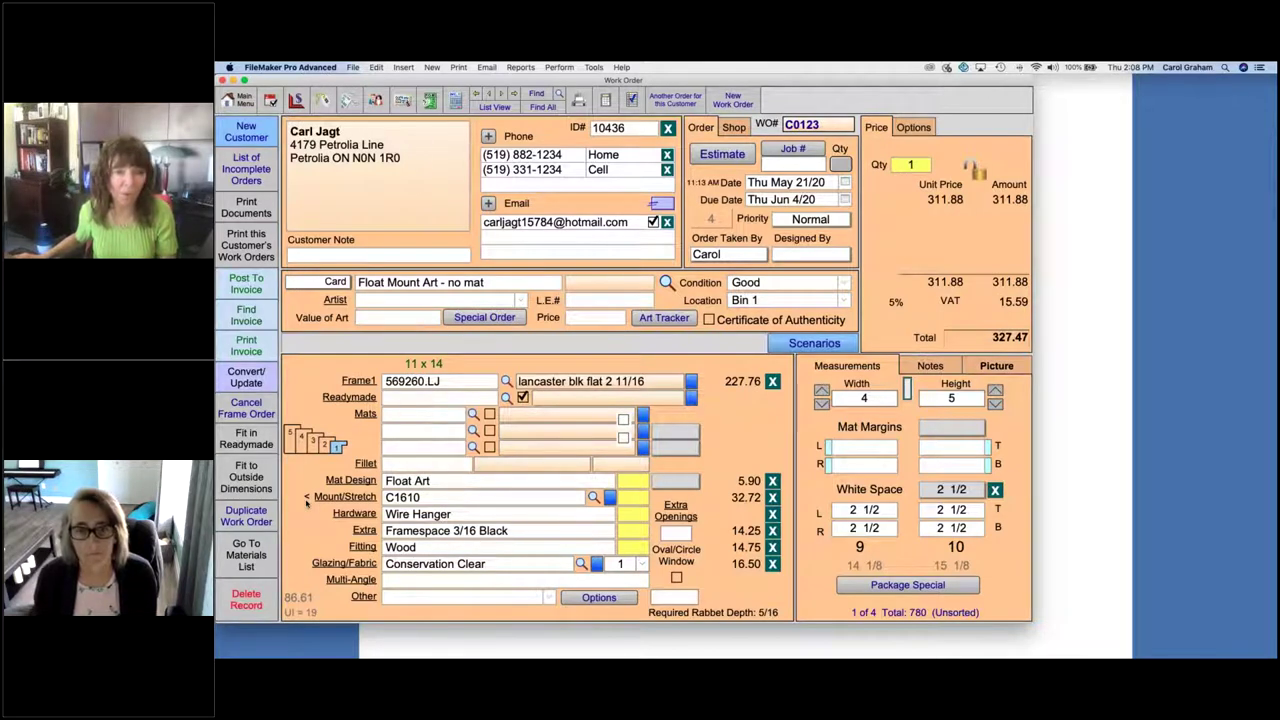
left_click(524, 532)
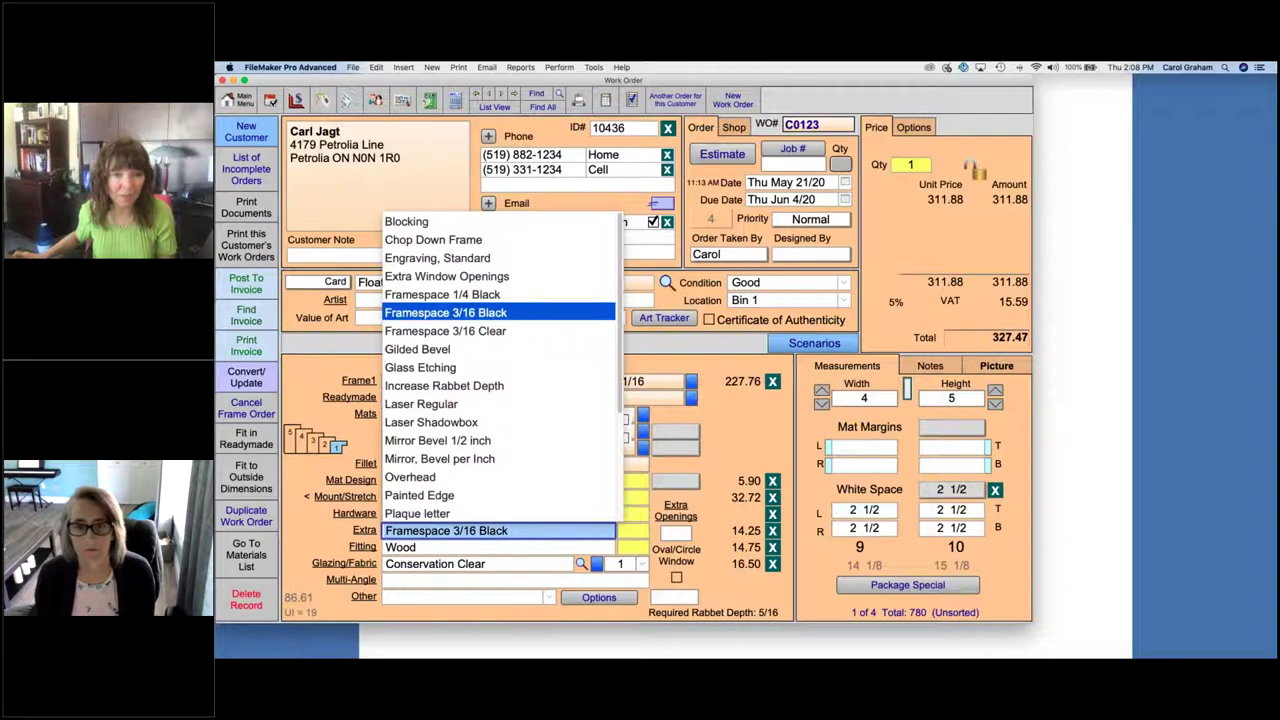
left_click(510, 314)
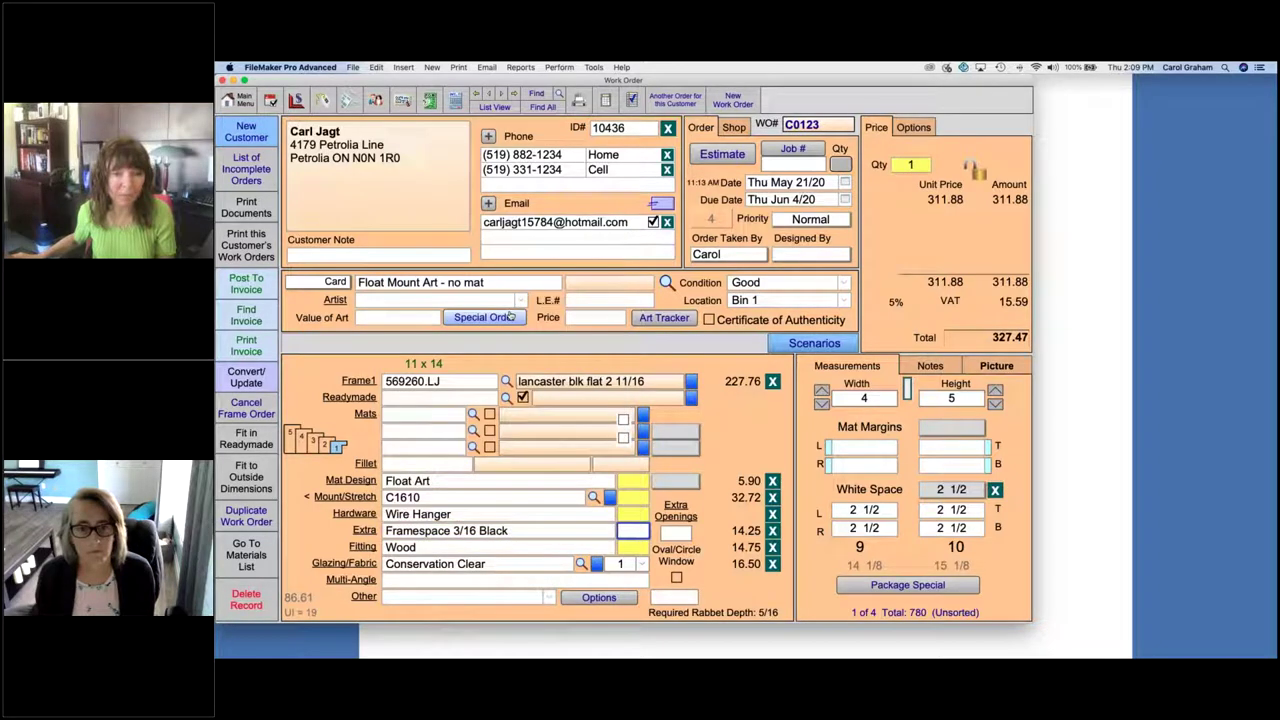